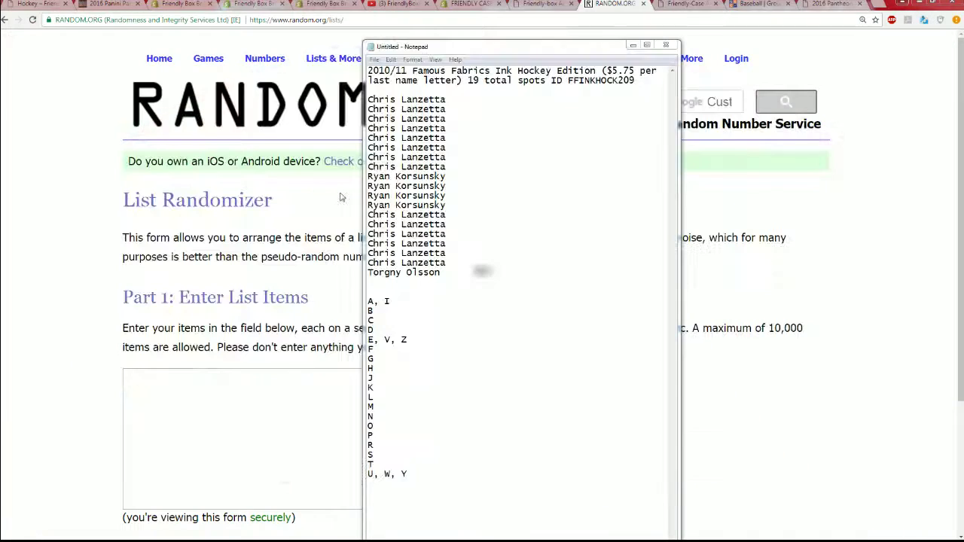
Copy all 19 owner names from Notepad for the RANDOM.ORG list randomizer.
mouse_move(448, 273)
mouse_down()
mouse_move(444, 194)
mouse_move(397, 99)
mouse_move(372, 99)
mouse_up()
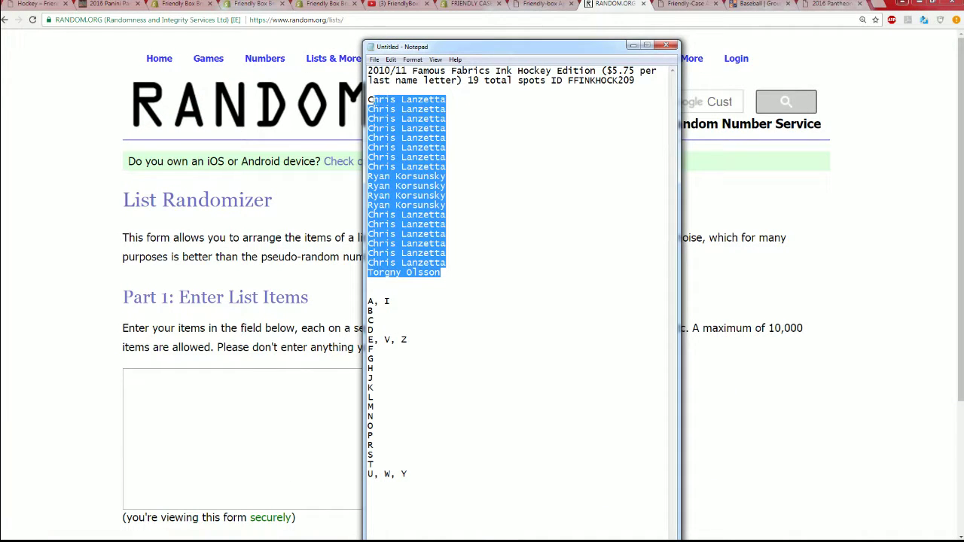
click(370, 99)
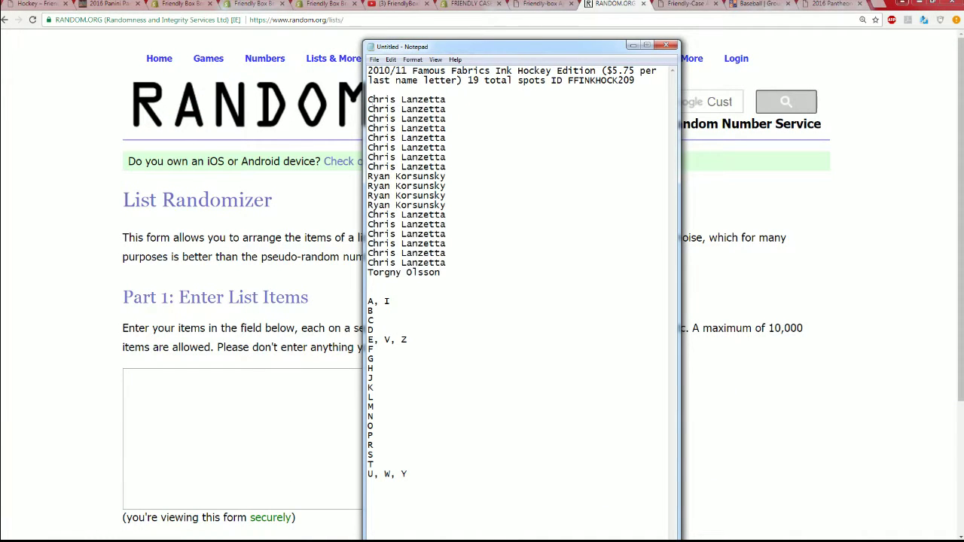
mouse_move(370, 99)
mouse_down()
mouse_move(445, 160)
mouse_move(442, 273)
mouse_up()
right_click(422, 243)
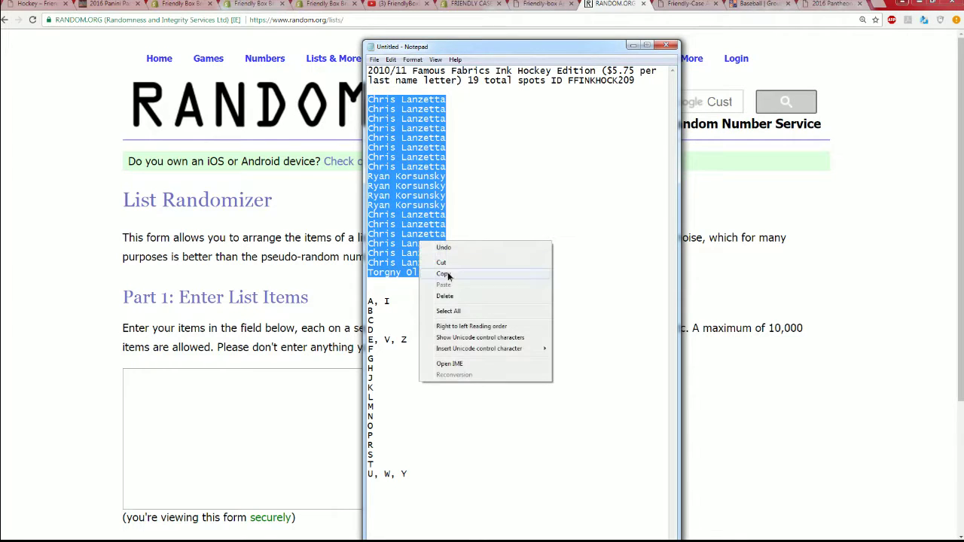
click(444, 273)
click(139, 372)
Paste the 19 owner names into the list field and randomize them once.
right_click(139, 377)
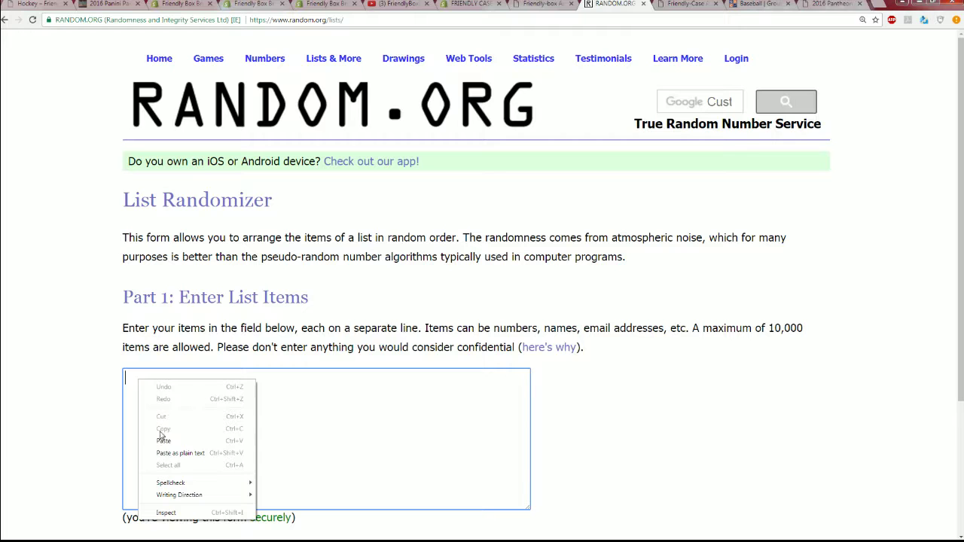
click(163, 437)
scroll(563, 439, down, 3)
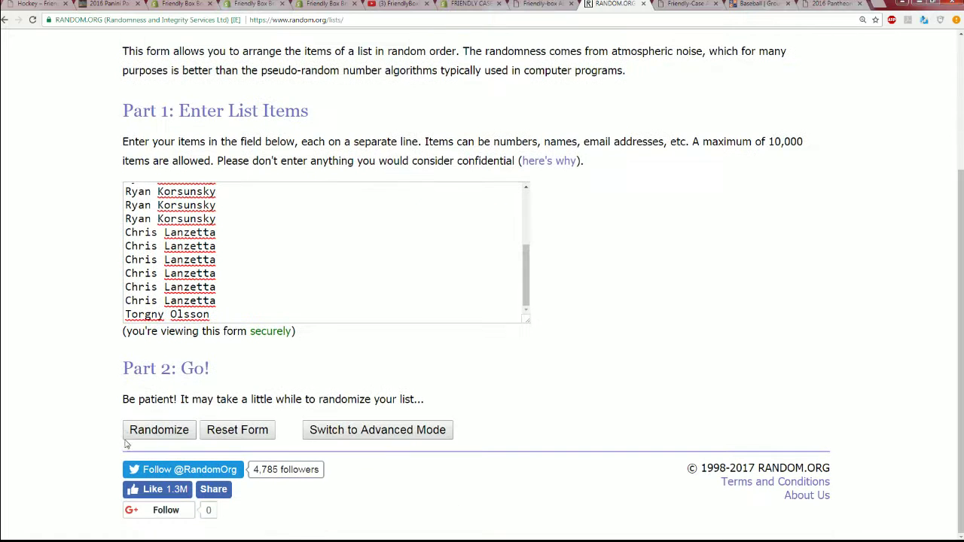
click(159, 430)
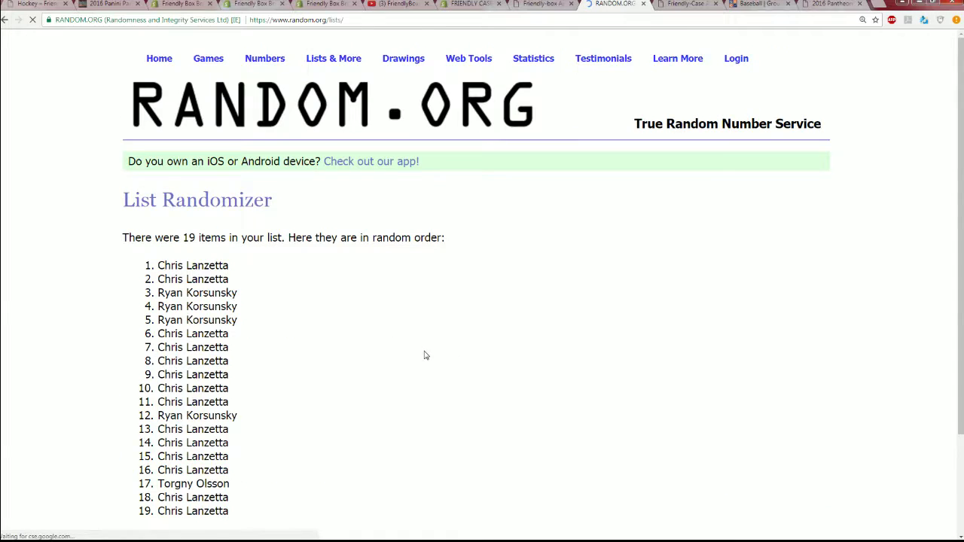
Shuffle the name list six more times, for seven shuffles in total.
scroll(406, 362, down, 2)
click(129, 465)
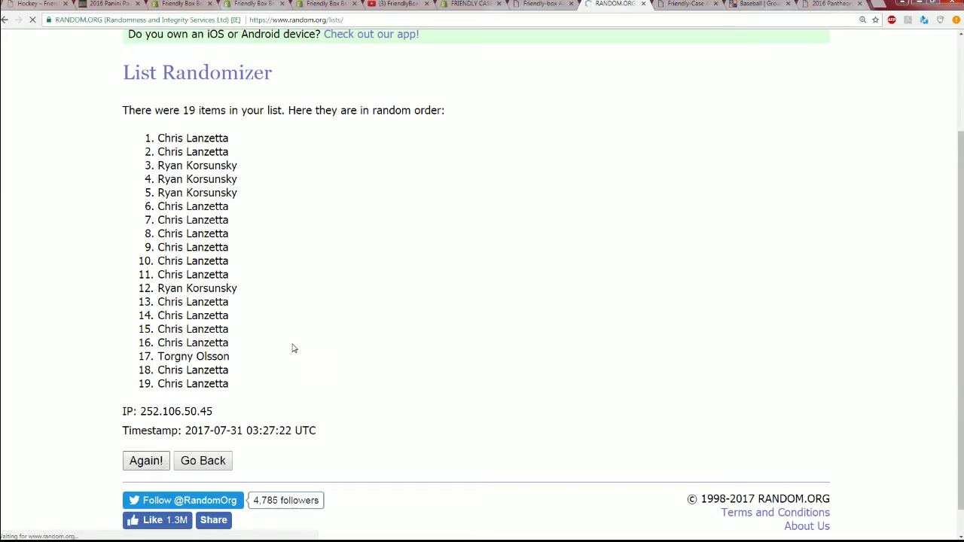
scroll(254, 429, down, 2)
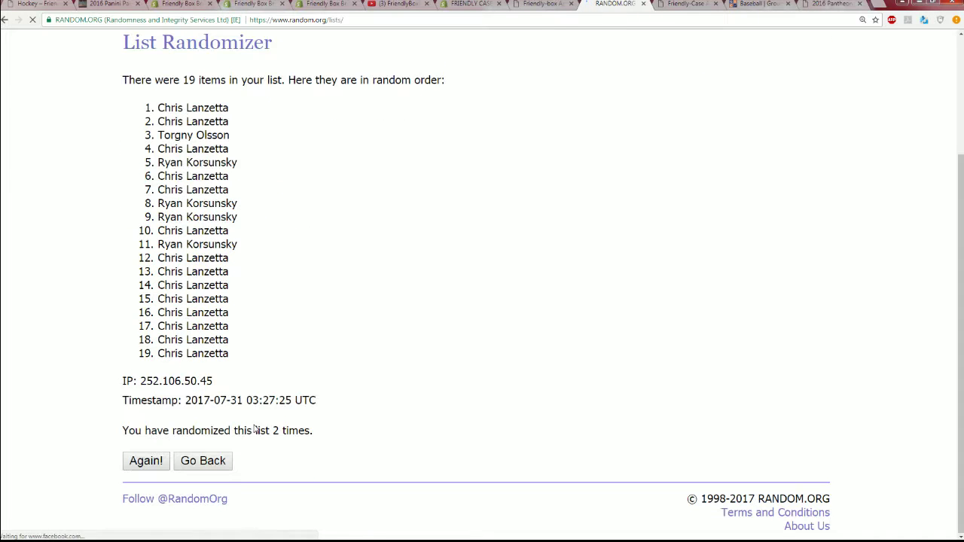
click(158, 461)
scroll(160, 460, down, 2)
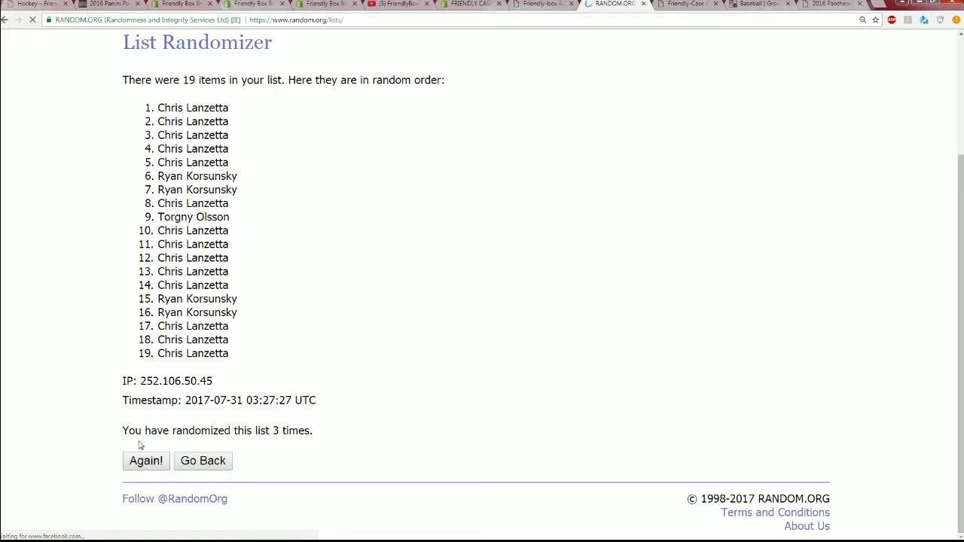
click(145, 460)
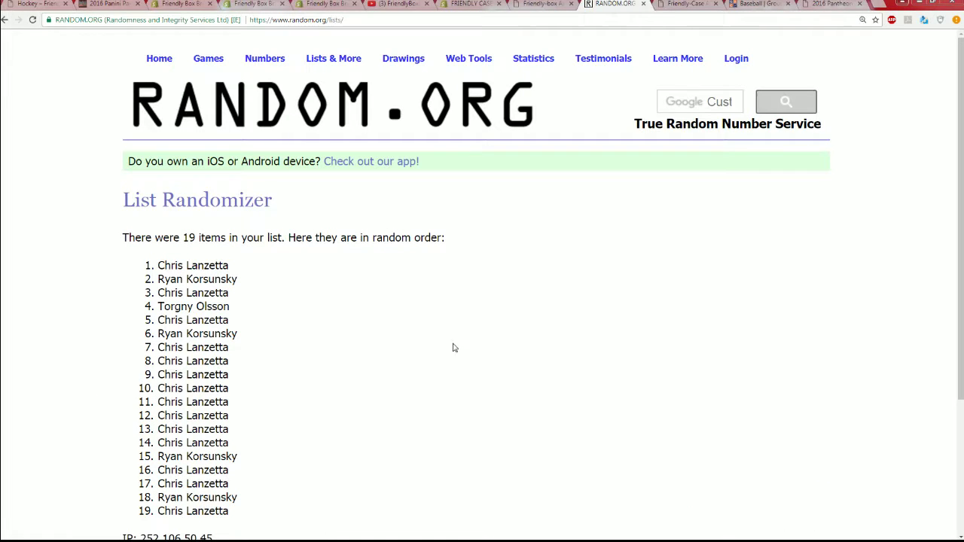
scroll(361, 387, down, 3)
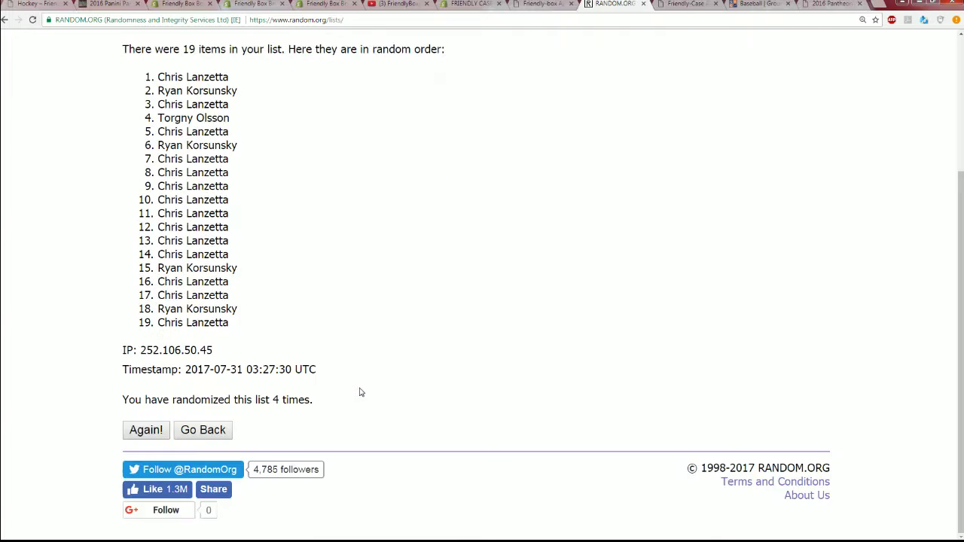
click(145, 430)
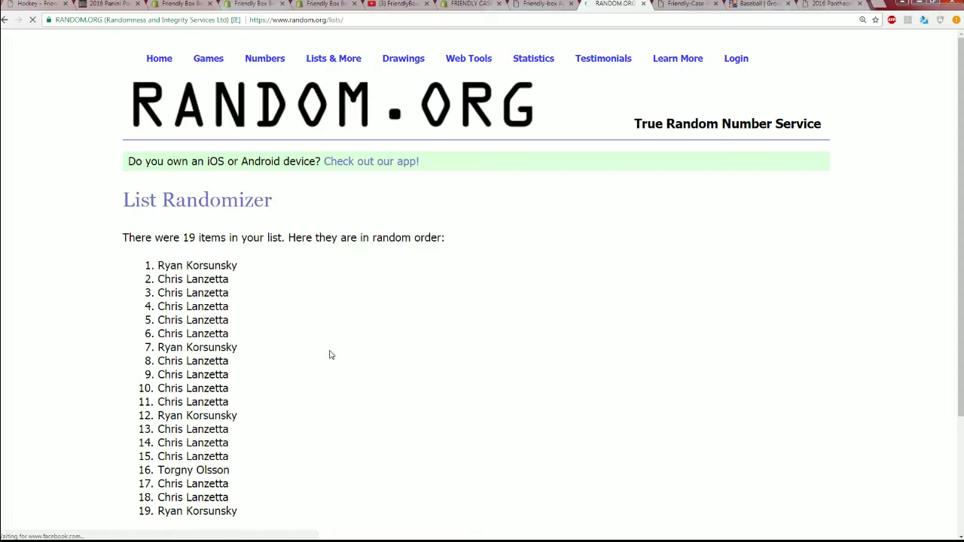
scroll(323, 369, down, 2)
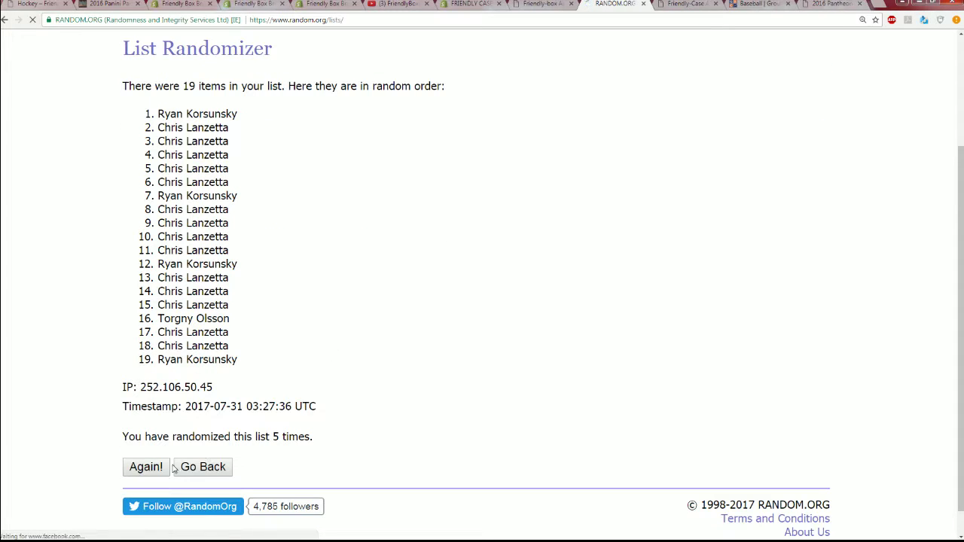
click(147, 466)
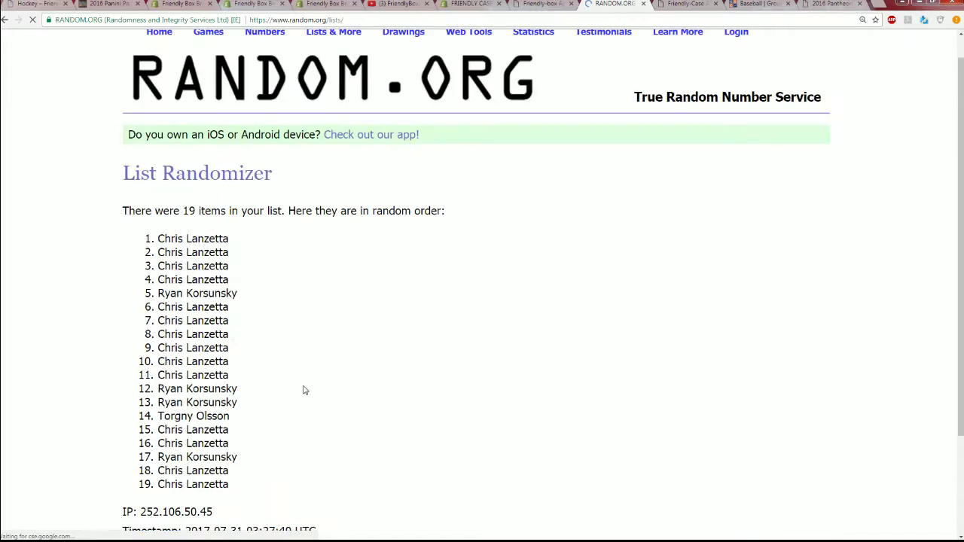
click(146, 467)
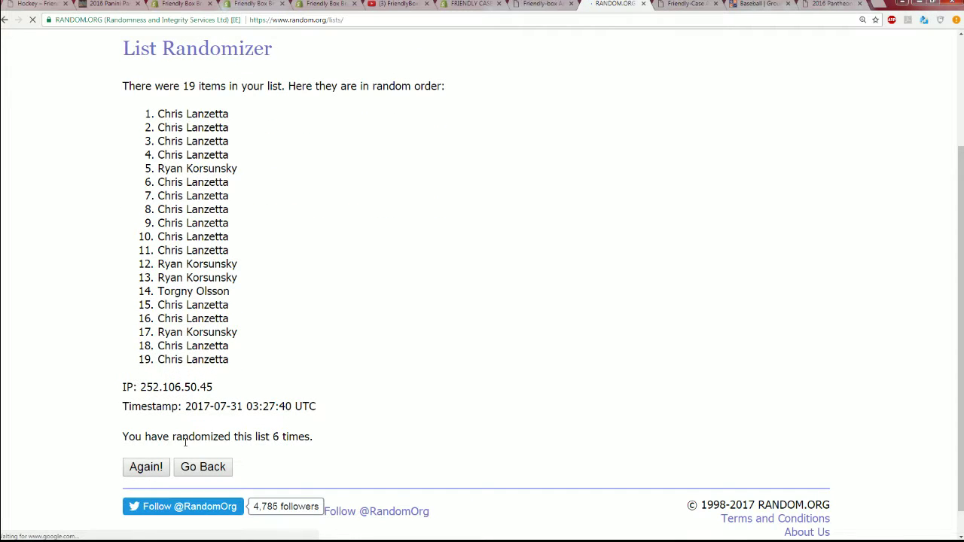
Copy the final seven-times-shuffled list of 19 names.
scroll(278, 266, down, 2)
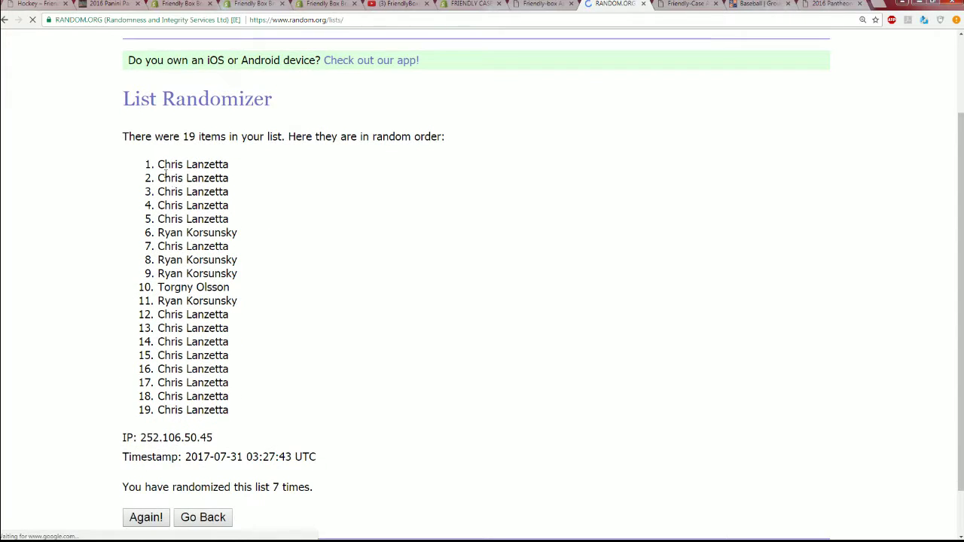
mouse_move(157, 167)
mouse_down()
mouse_move(228, 384)
mouse_move(227, 410)
mouse_up()
right_click(219, 394)
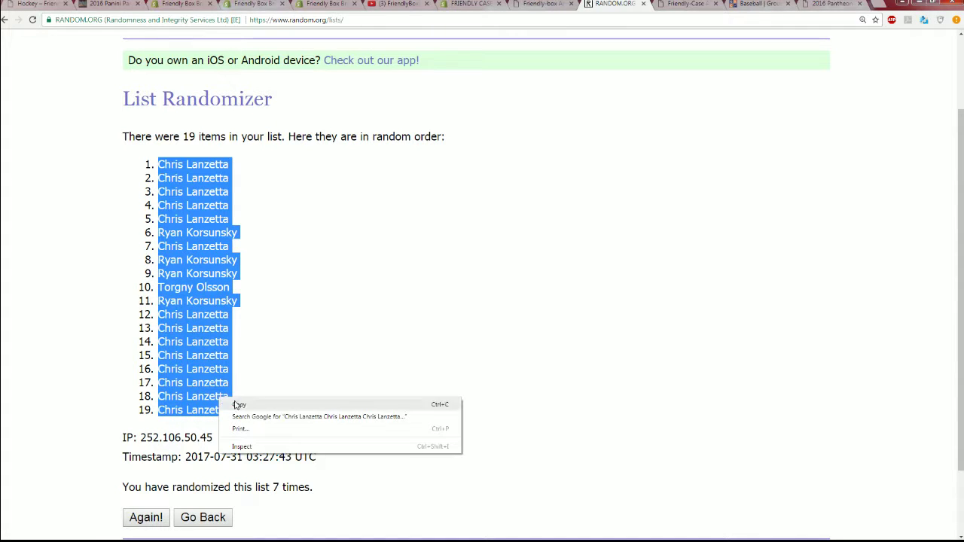
click(236, 405)
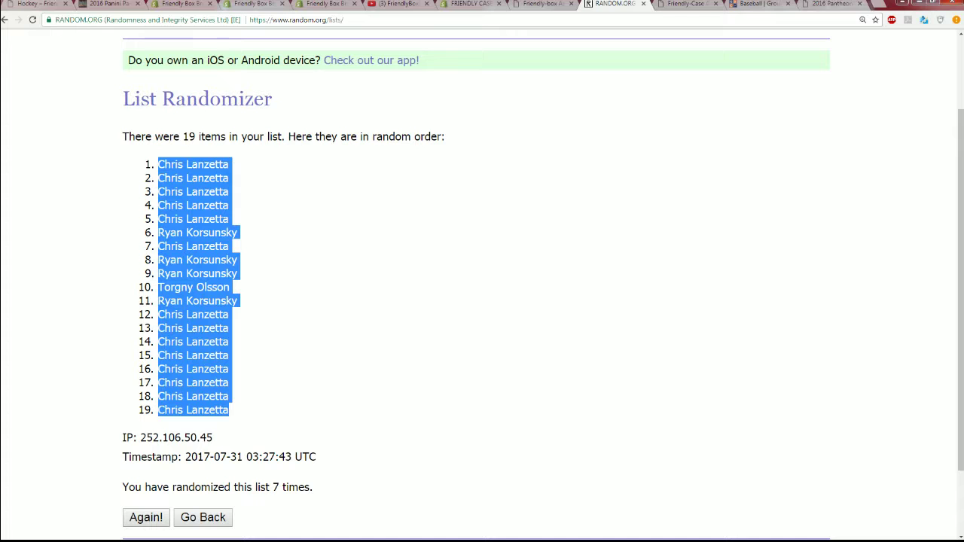
Paste the randomized owner names into column A starting at A2.
key(alt+Tab)
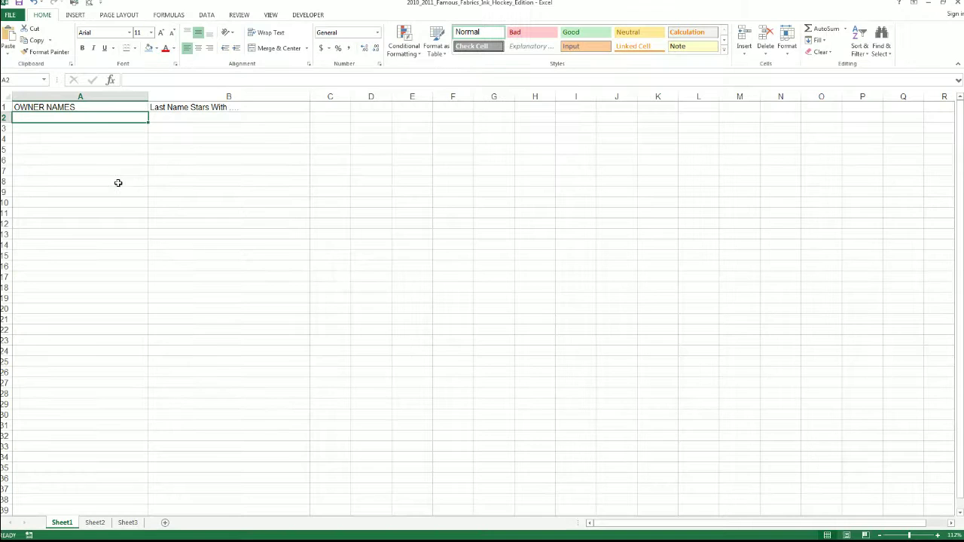
right_click(25, 118)
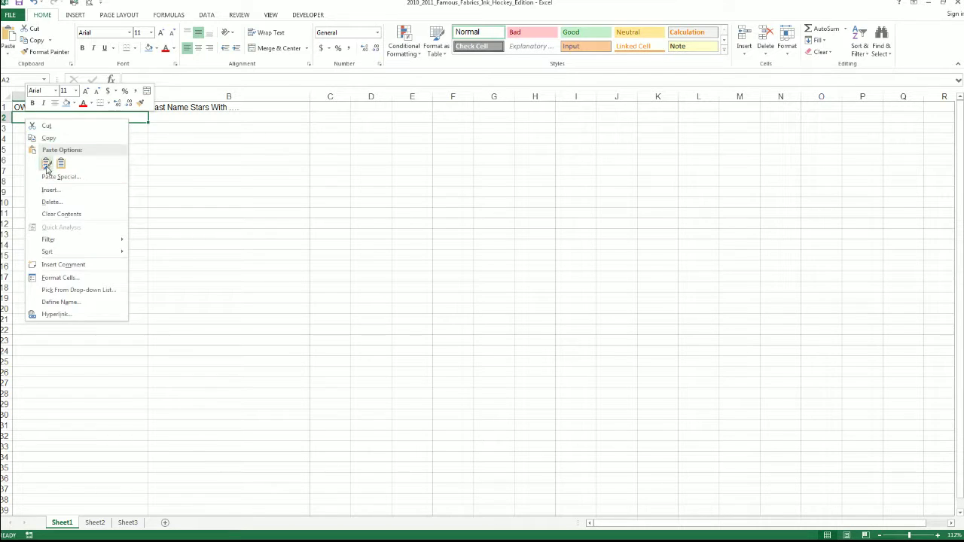
click(48, 162)
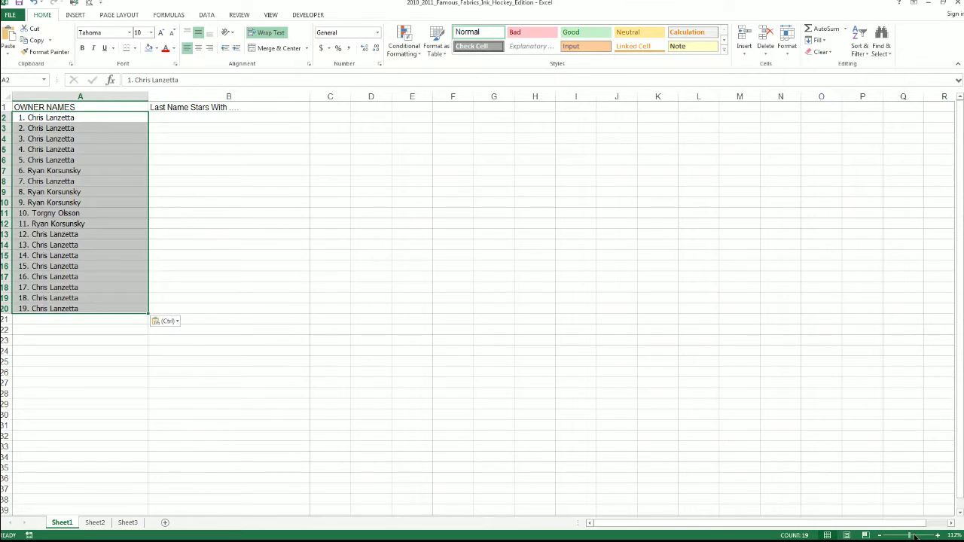
Zoom the sheet in and narrow column A to about 16 width.
click(919, 536)
click(203, 99)
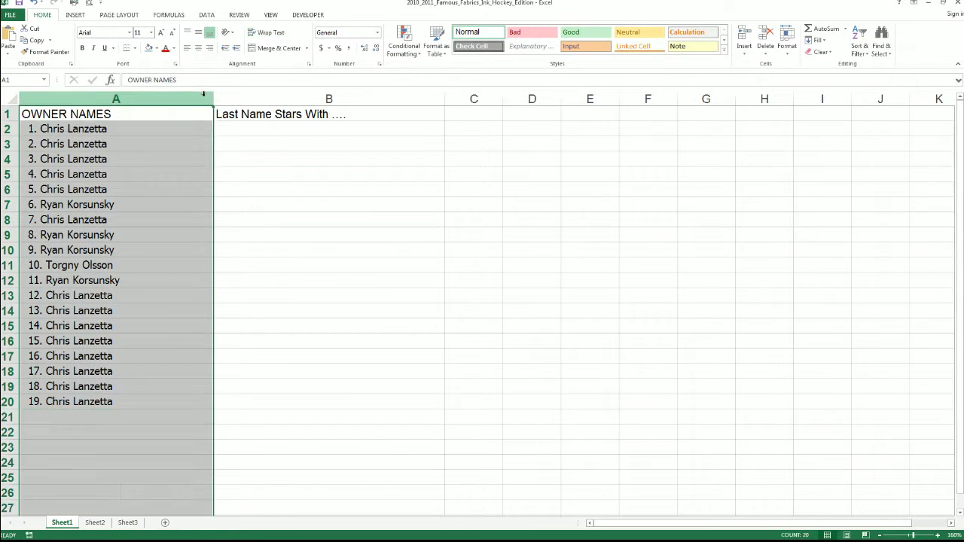
drag(213, 100, 123, 105)
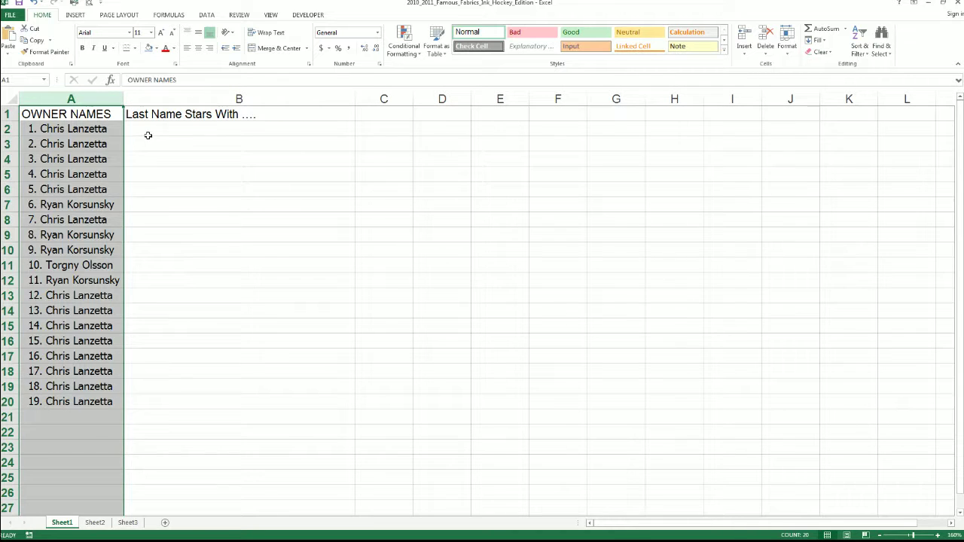
click(146, 128)
Minimise Excel and reload a fresh, empty RANDOM.ORG List Randomizer form.
click(928, 4)
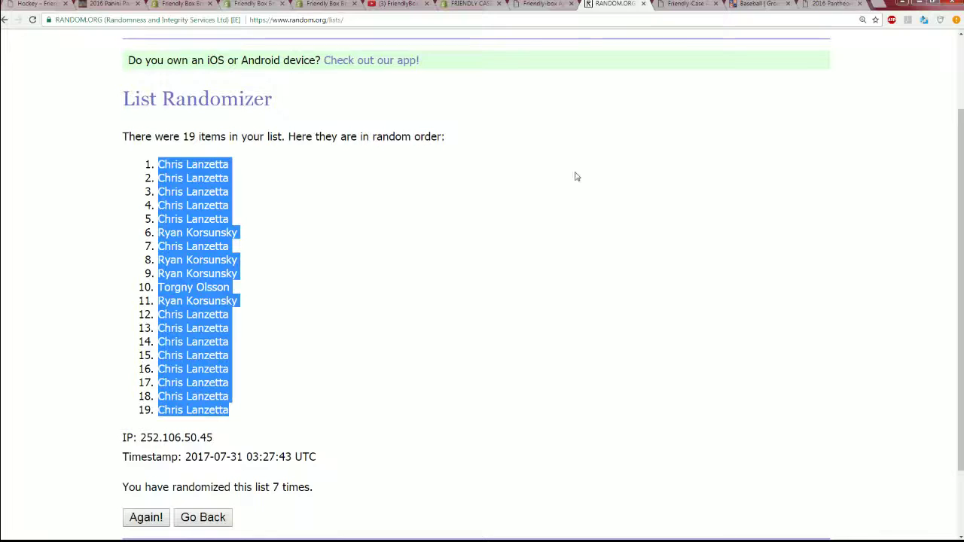
scroll(324, 128, up, 2)
click(348, 78)
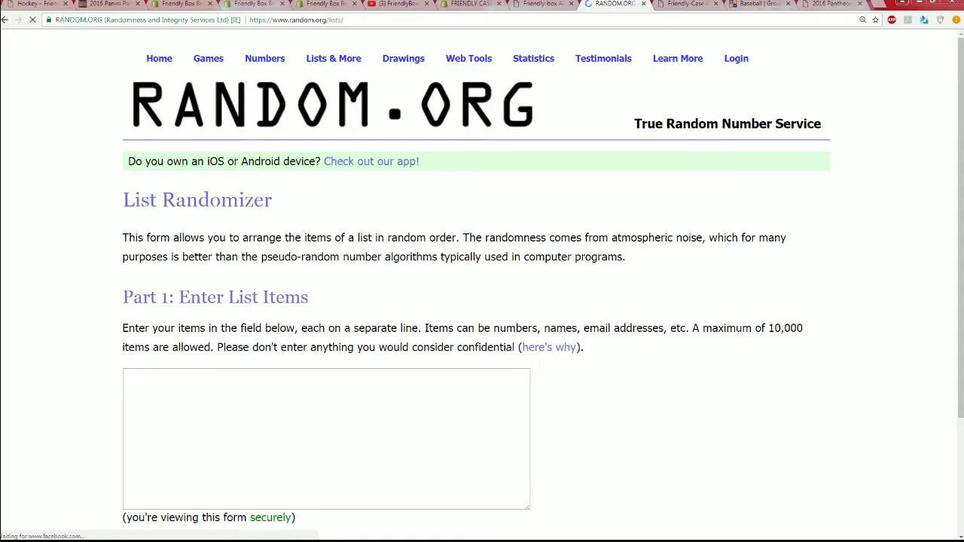
Copy the letter groups A, I through U, W, Y from Notepad into the list field.
key(alt+Tab)
mouse_move(407, 474)
mouse_down()
mouse_move(368, 394)
mouse_move(377, 335)
mouse_move(369, 303)
mouse_up()
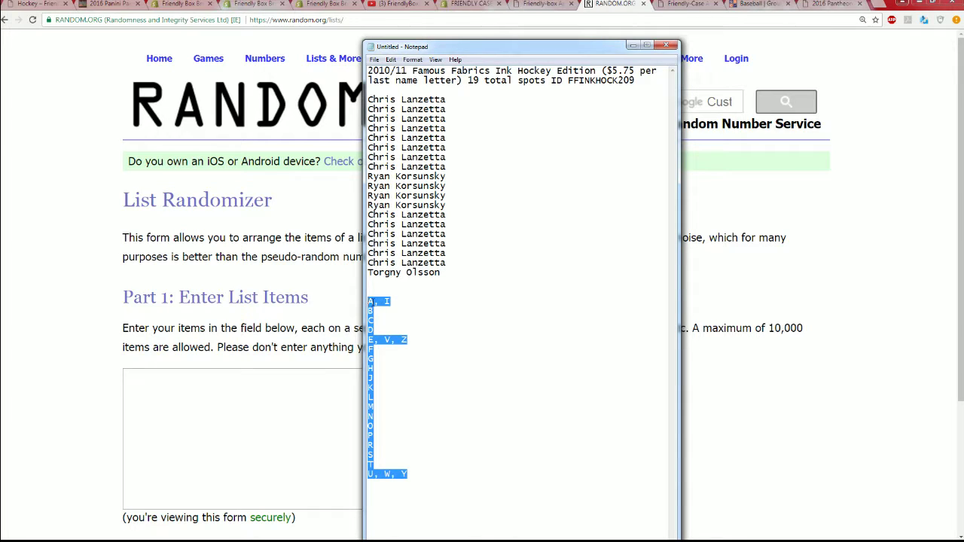
right_click(369, 301)
click(391, 336)
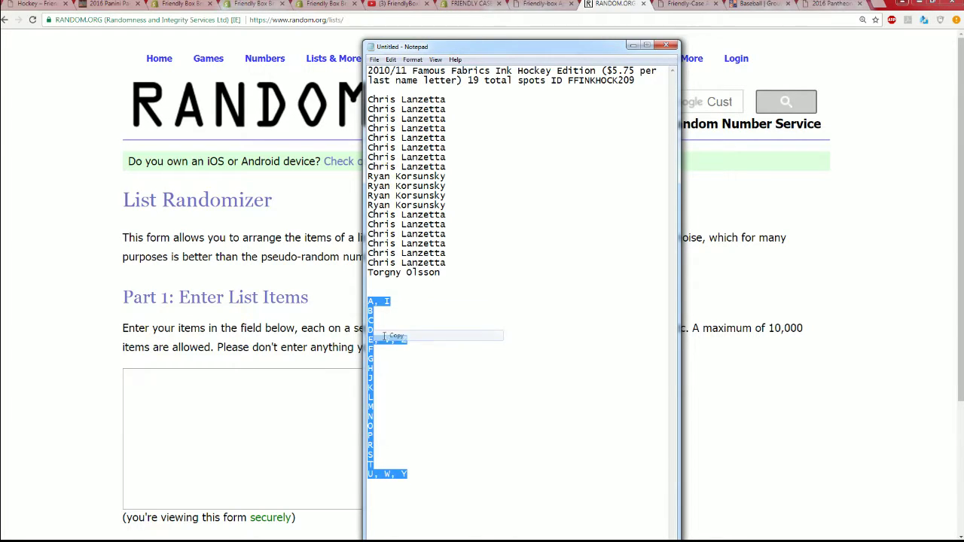
right_click(217, 382)
click(249, 435)
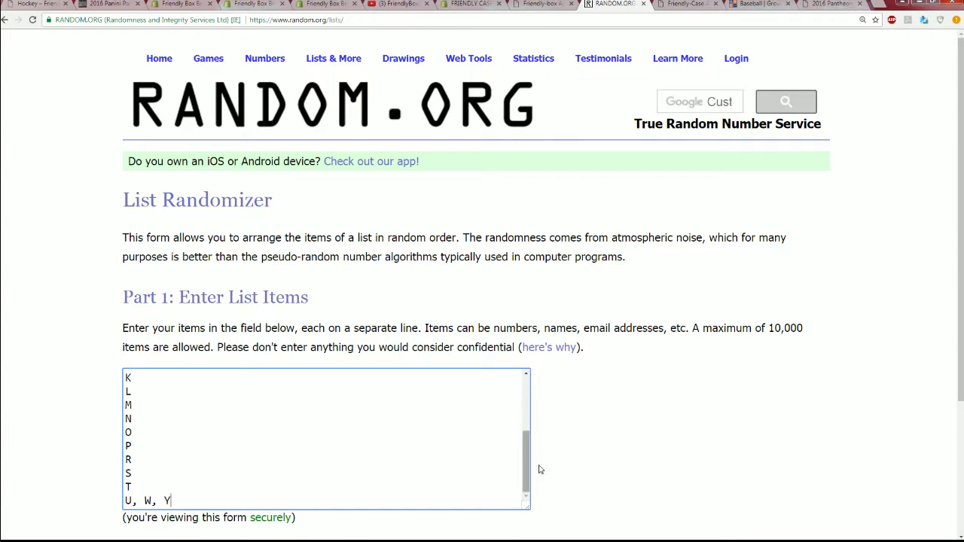
scroll(560, 474, down, 2)
Randomize the 19 letter groups seven times in a row.
click(166, 457)
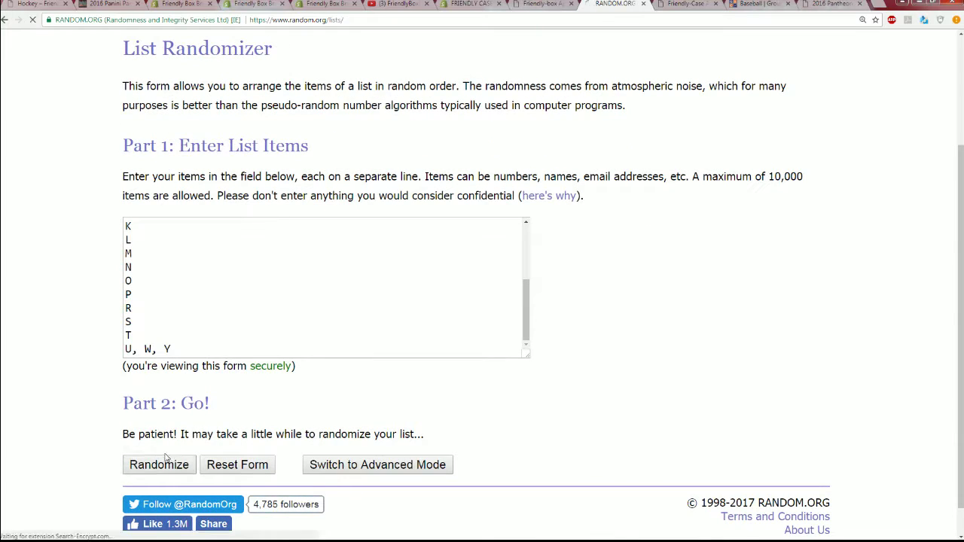
scroll(194, 440, down, 2)
click(142, 460)
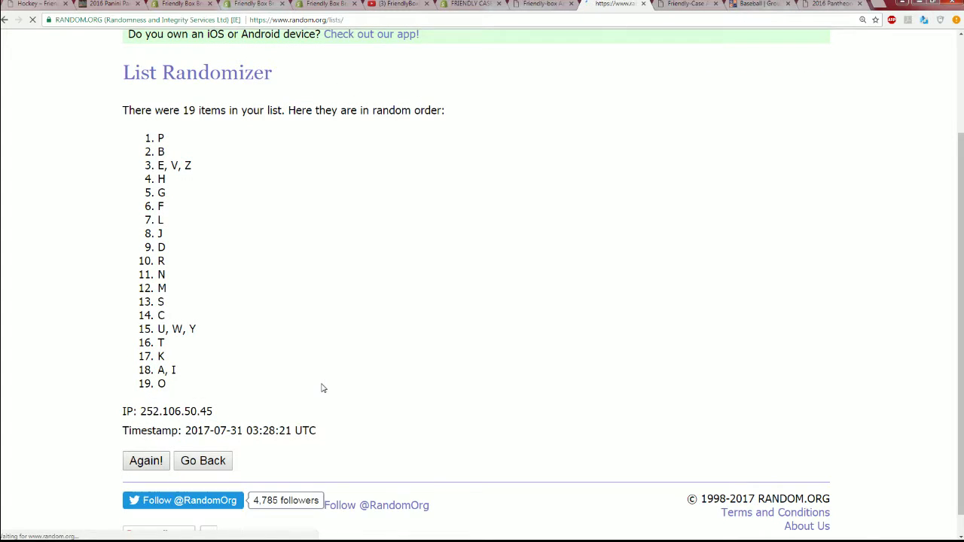
click(146, 460)
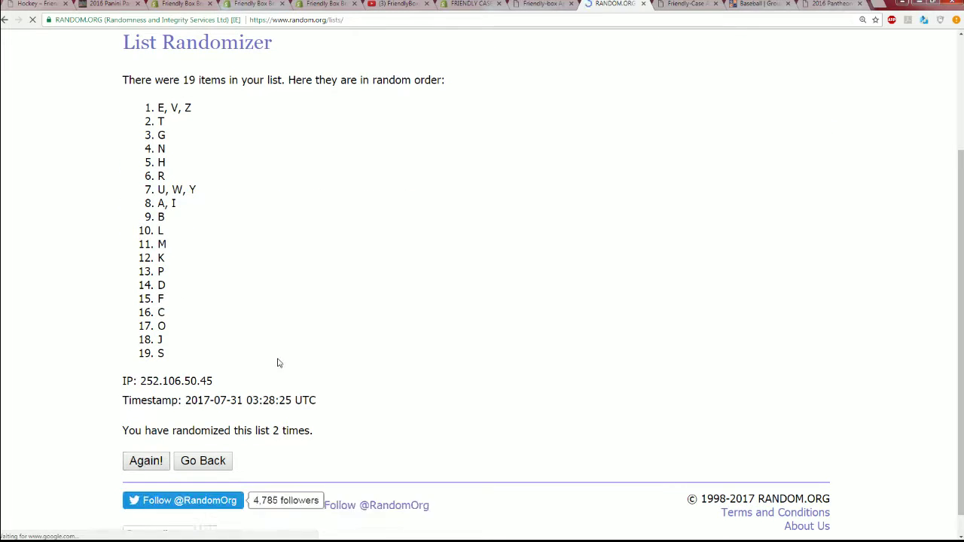
scroll(275, 362, down, 2)
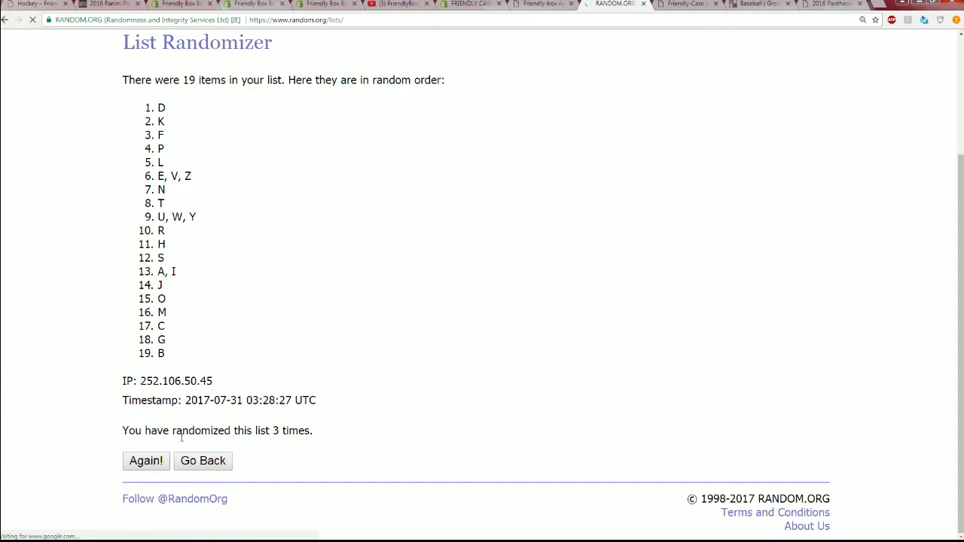
click(143, 459)
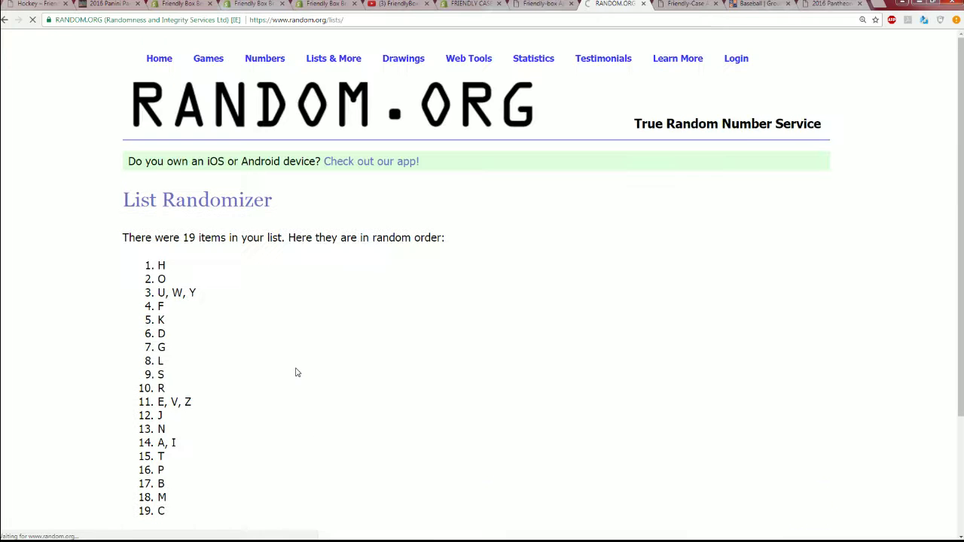
scroll(296, 372, down, 2)
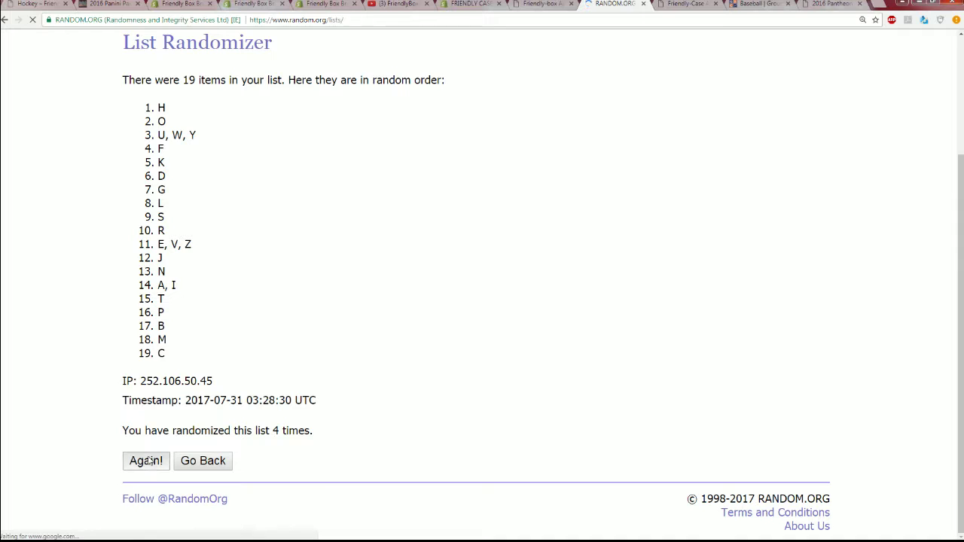
click(147, 461)
scroll(275, 377, down, 2)
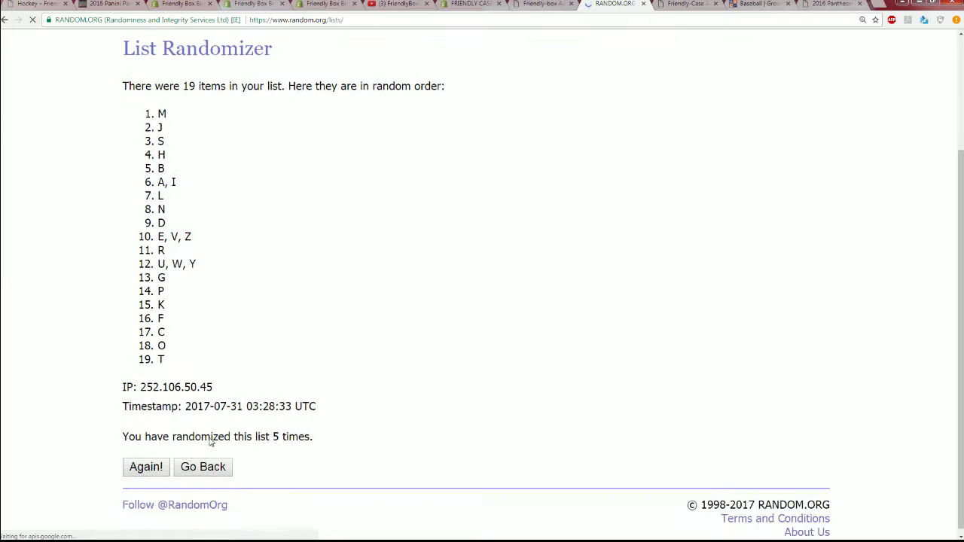
click(157, 462)
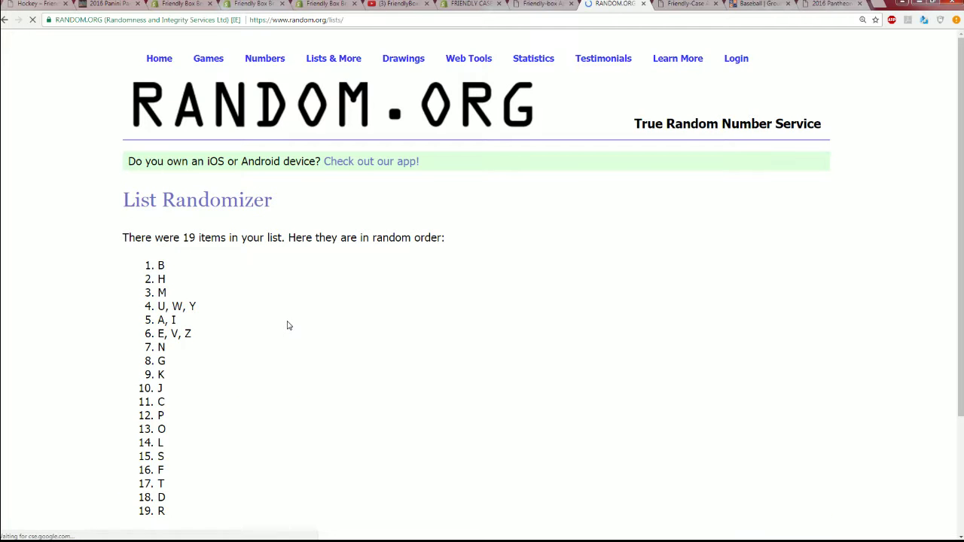
scroll(286, 329, down, 2)
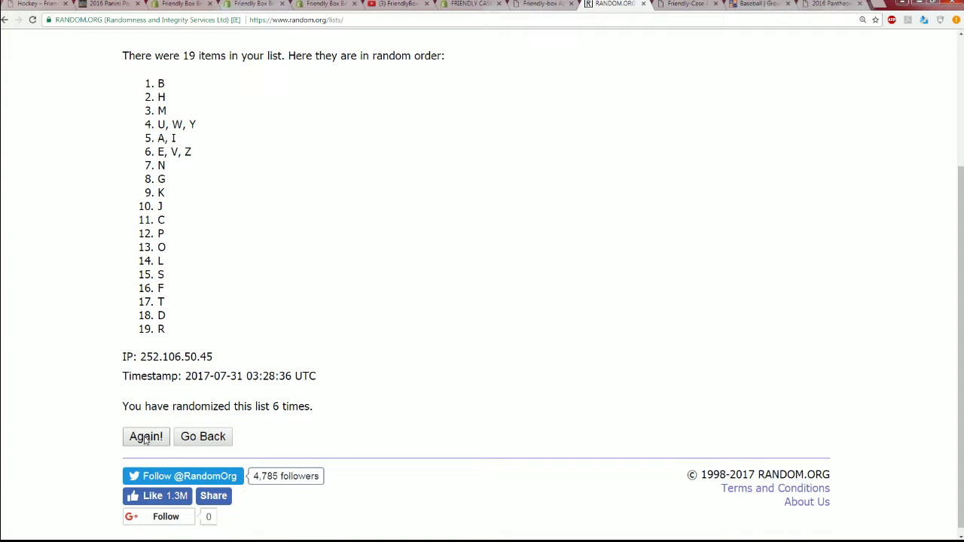
click(147, 438)
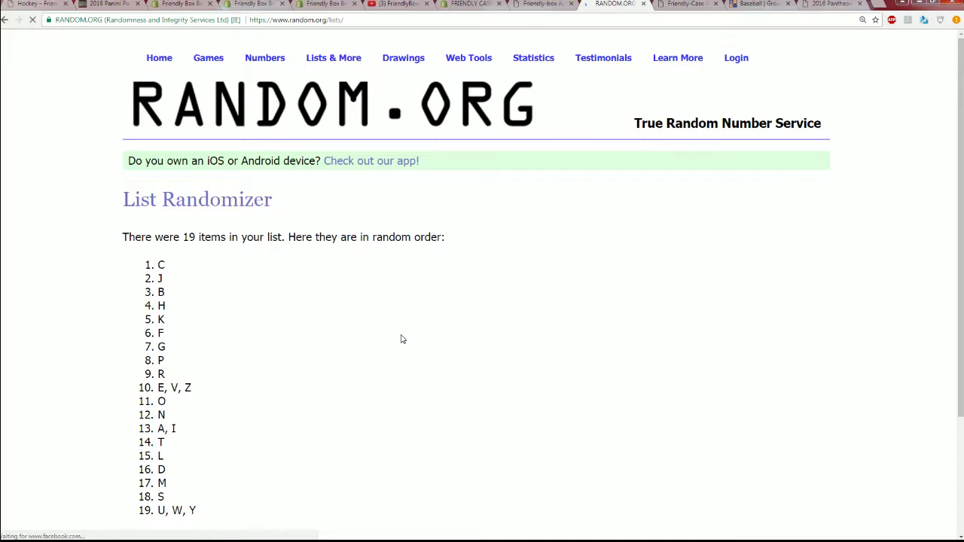
Copy the final shuffled letter order and return to the Excel workbook.
scroll(401, 339, down, 1)
mouse_move(167, 170)
mouse_down()
mouse_move(181, 368)
mouse_move(204, 420)
mouse_move(202, 411)
mouse_up()
right_click(176, 282)
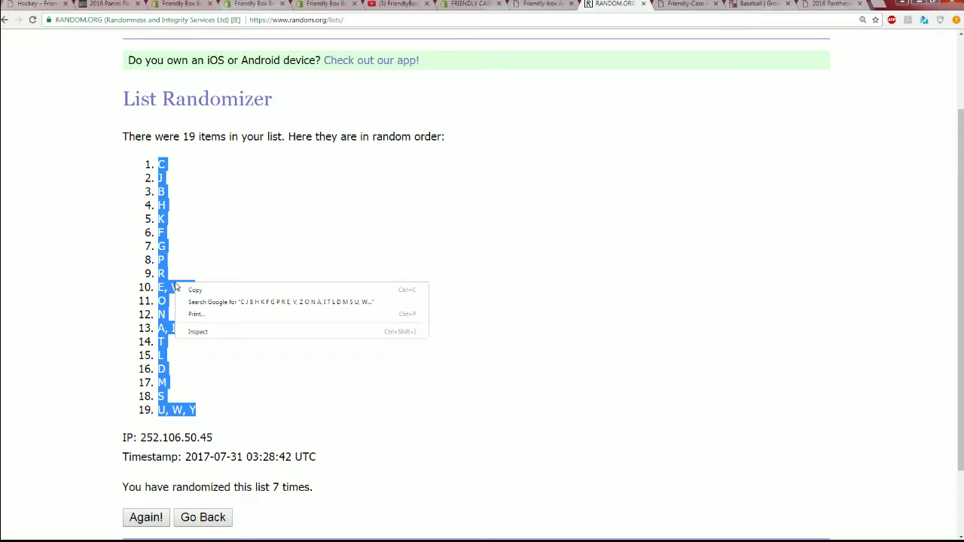
click(187, 287)
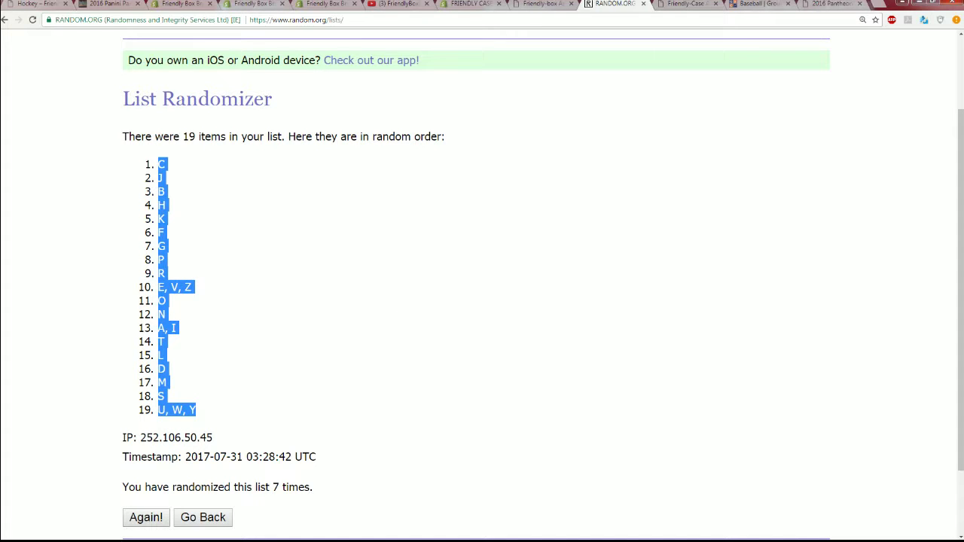
key(alt+Tab)
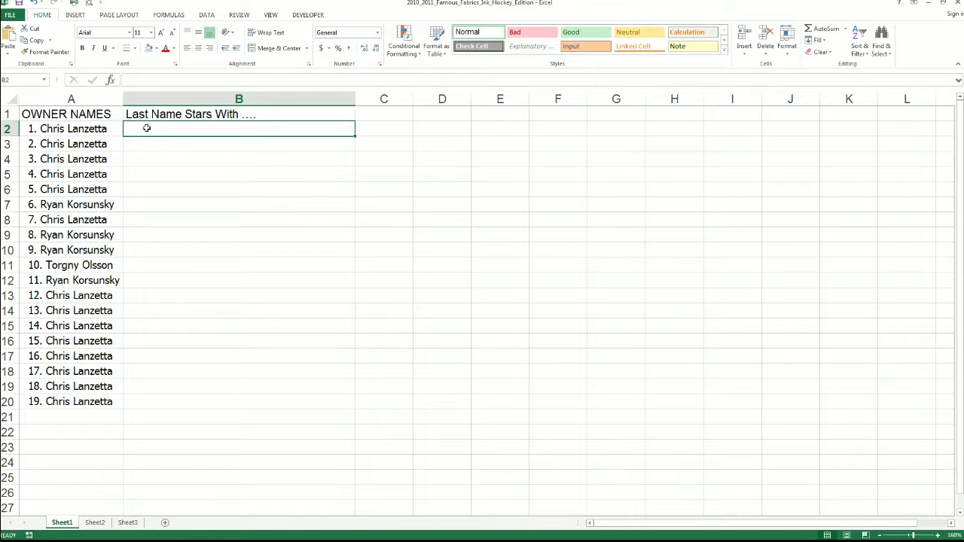
Paste the shuffled letter groups into B2:B20 and check owners paired with E, V, Z, F and G.
right_click(147, 128)
click(166, 172)
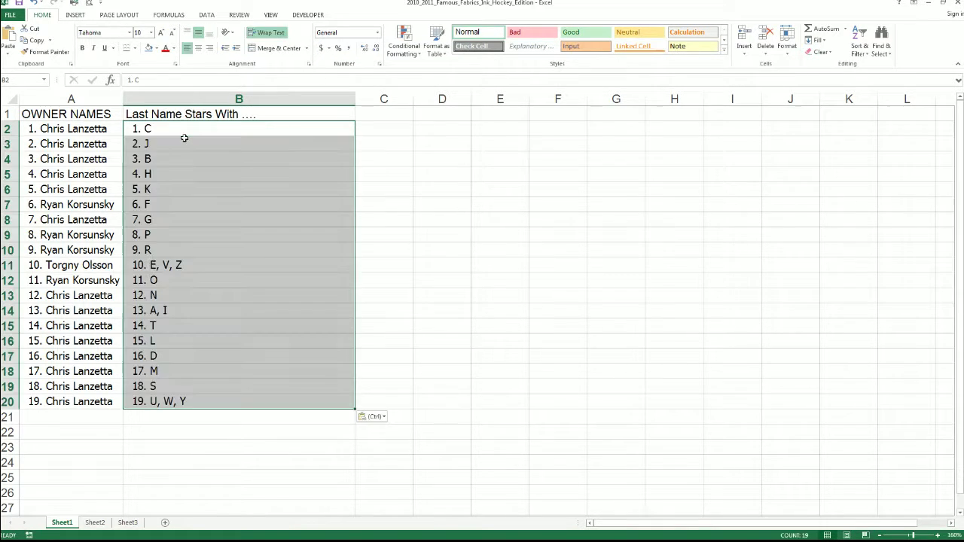
click(104, 268)
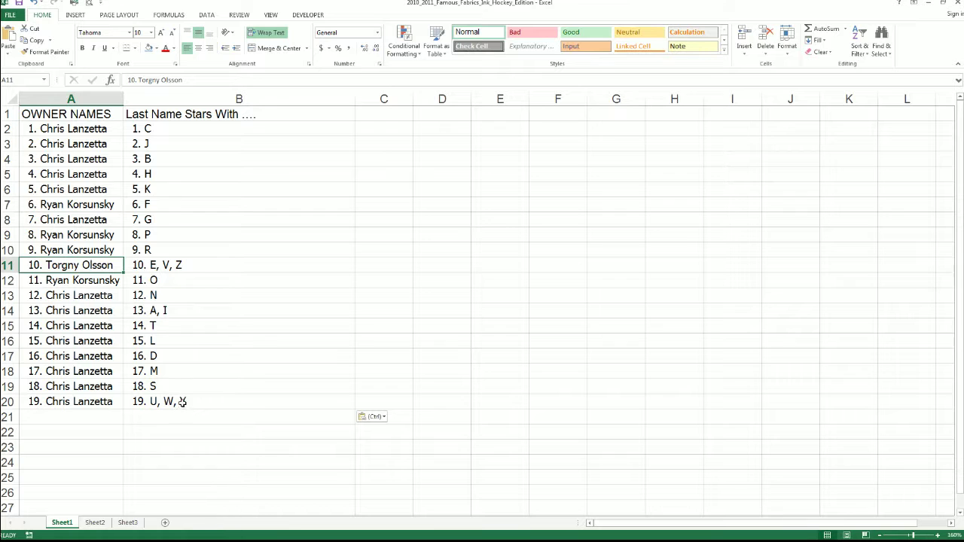
click(120, 207)
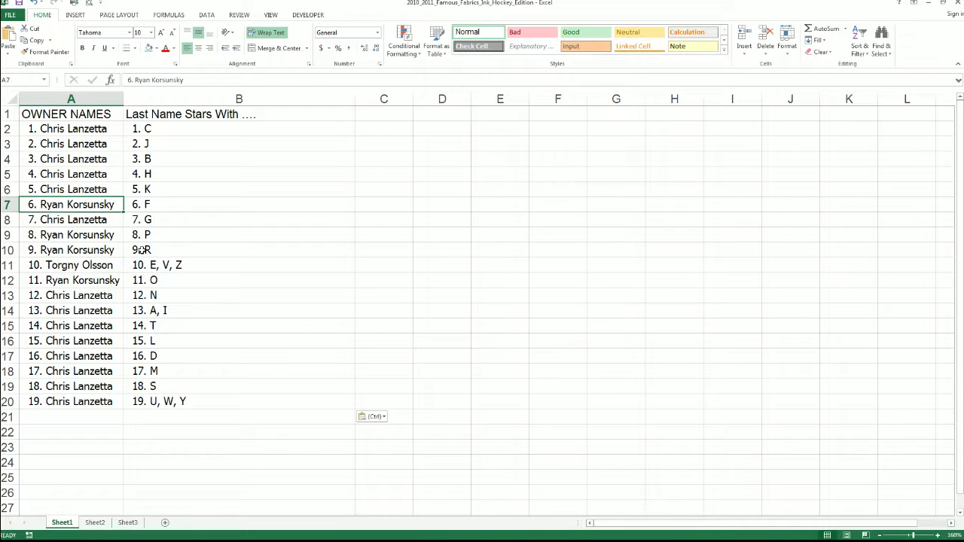
click(111, 268)
click(105, 216)
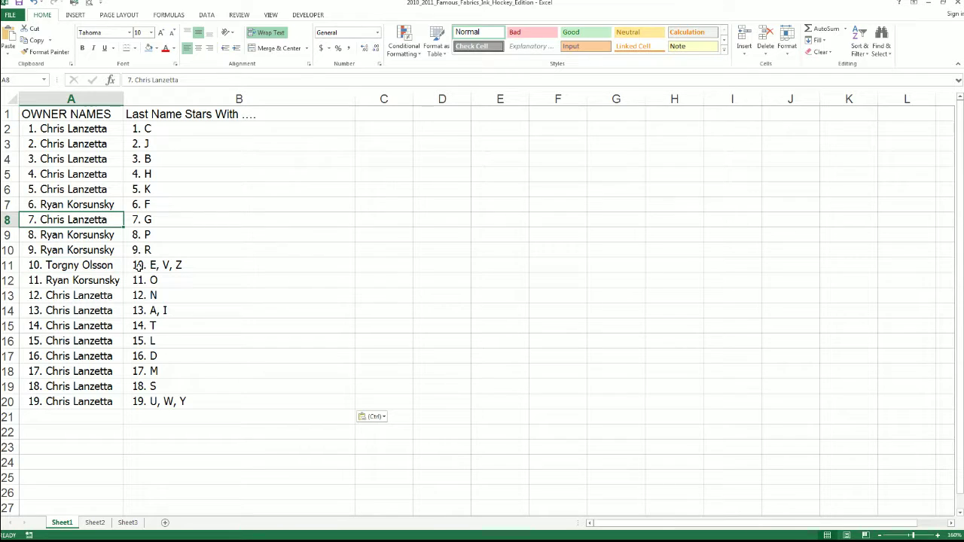